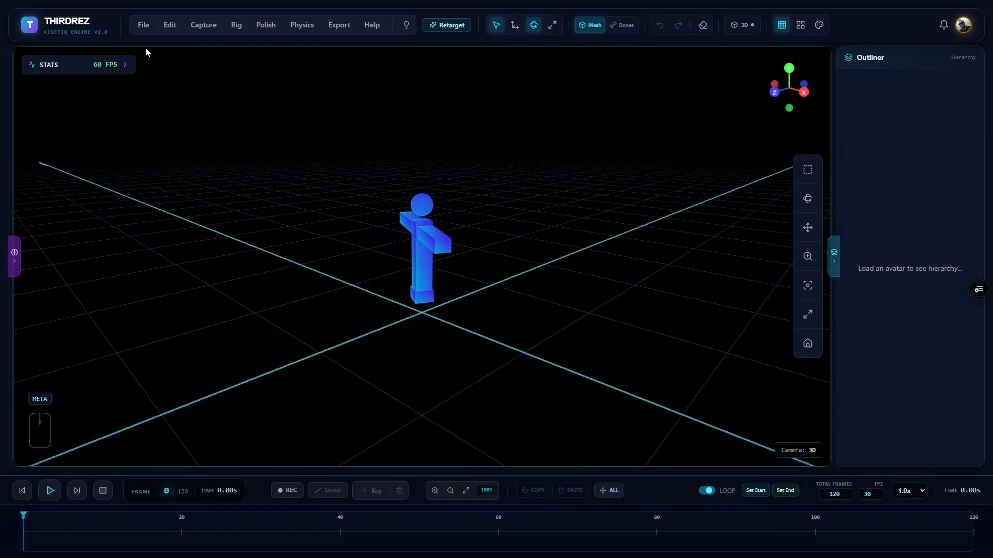
Step: Add the male Unreal Engine 5 avatar to the scene
left_click(144, 27)
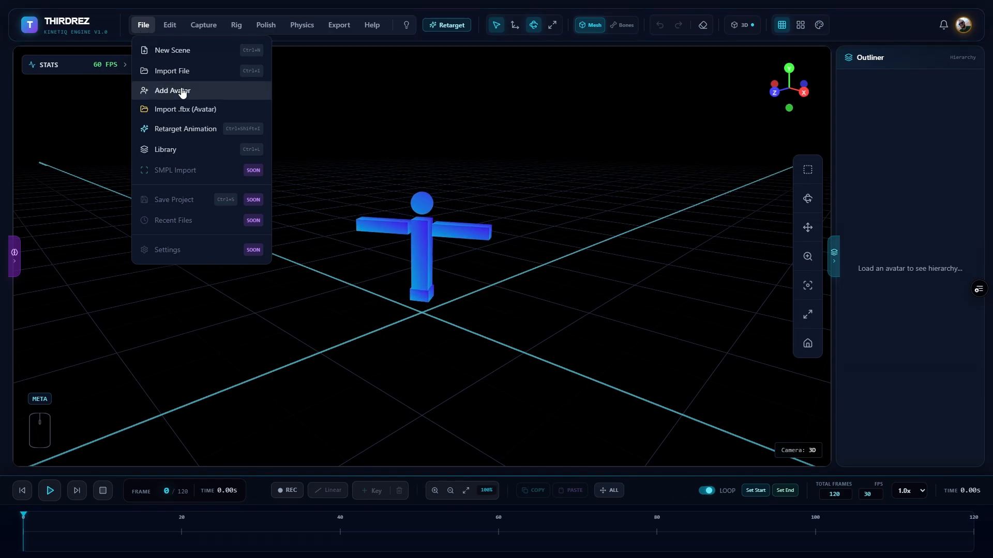
left_click(212, 91)
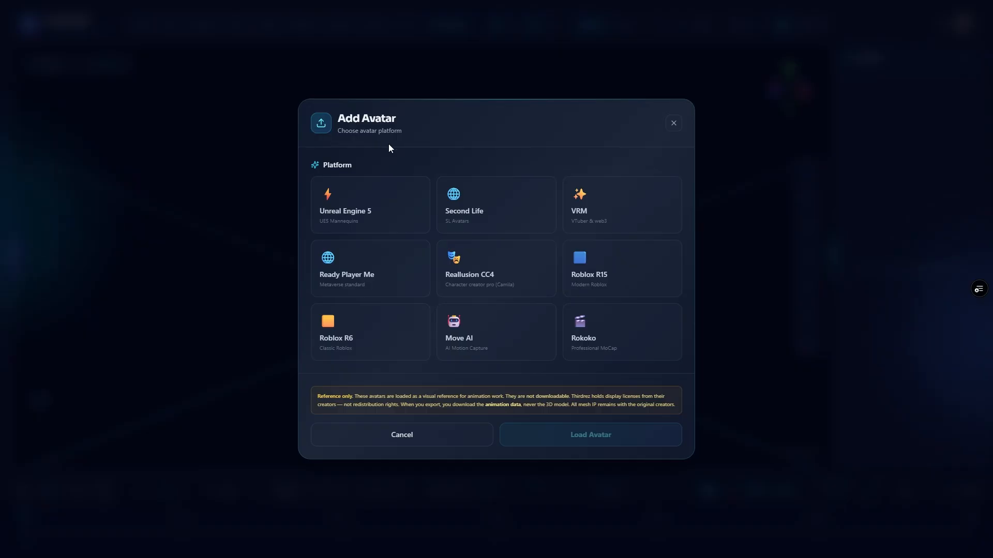
left_click(396, 211)
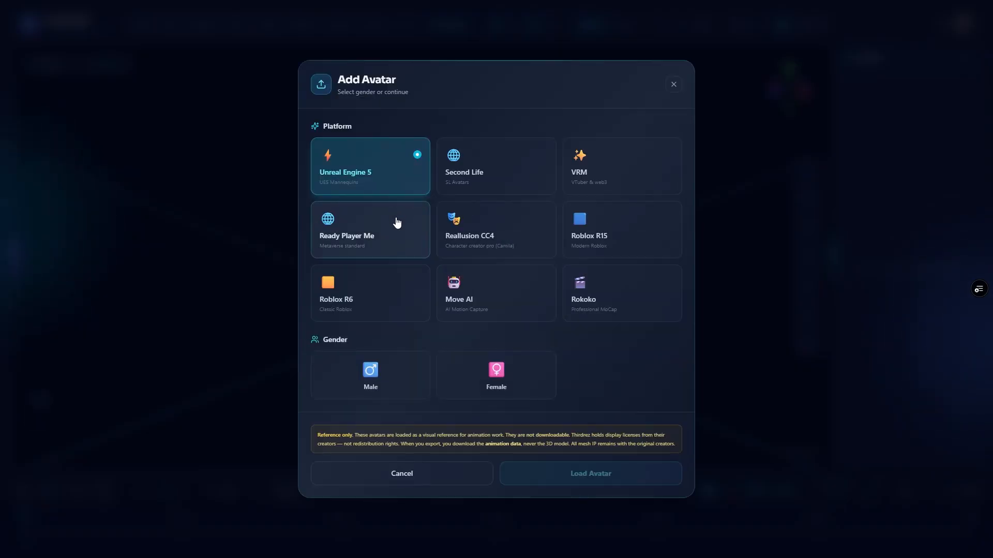
left_click(398, 377)
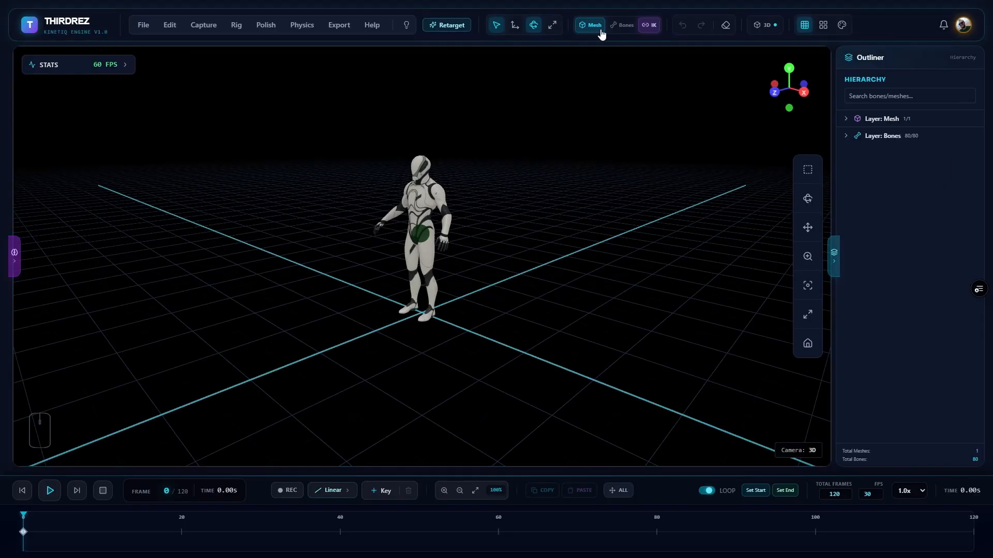
Step: Show the avatar's bones over its mesh and enable keyframe recording
left_click(623, 26)
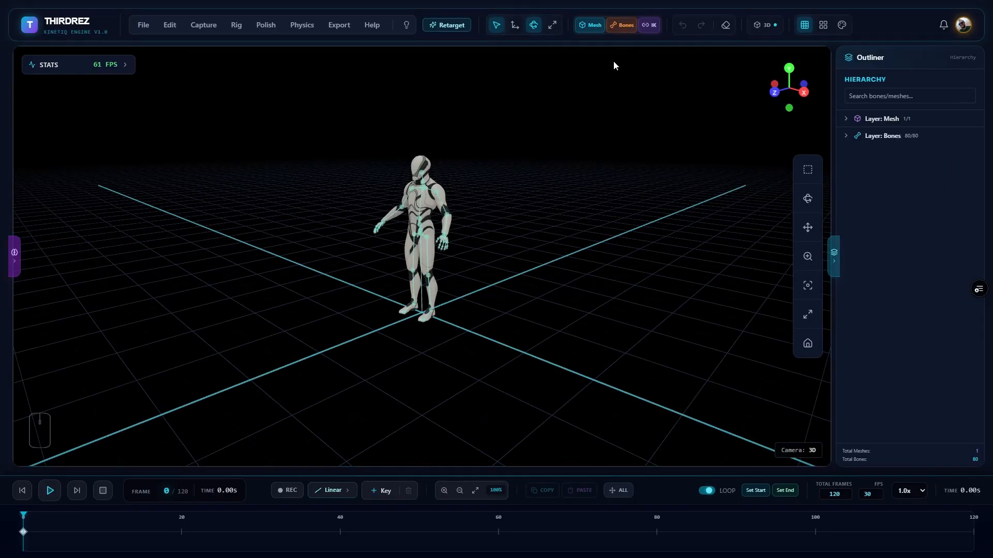
scroll(535, 209, "up", 4)
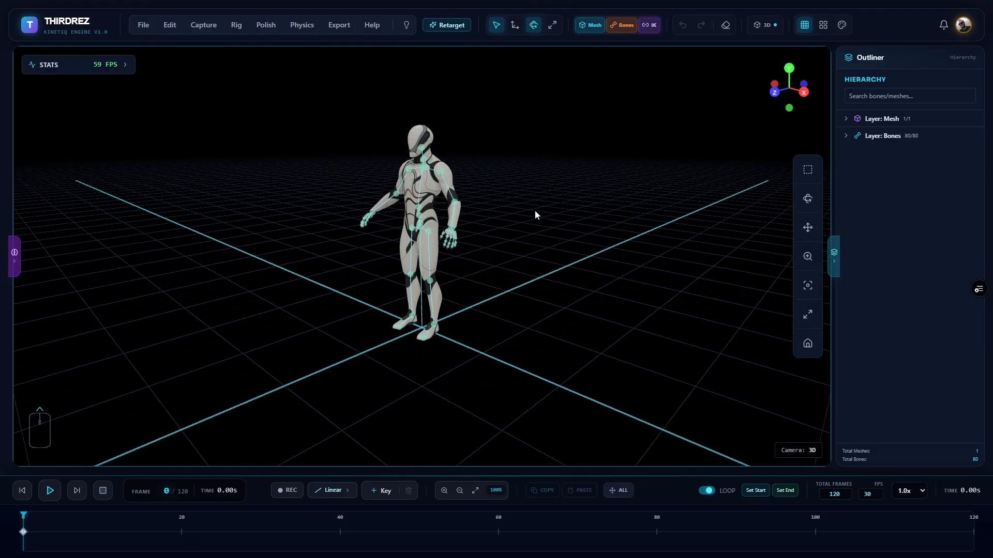
left_click_drag(534, 210, 616, 198)
scroll(601, 199, "up", 2)
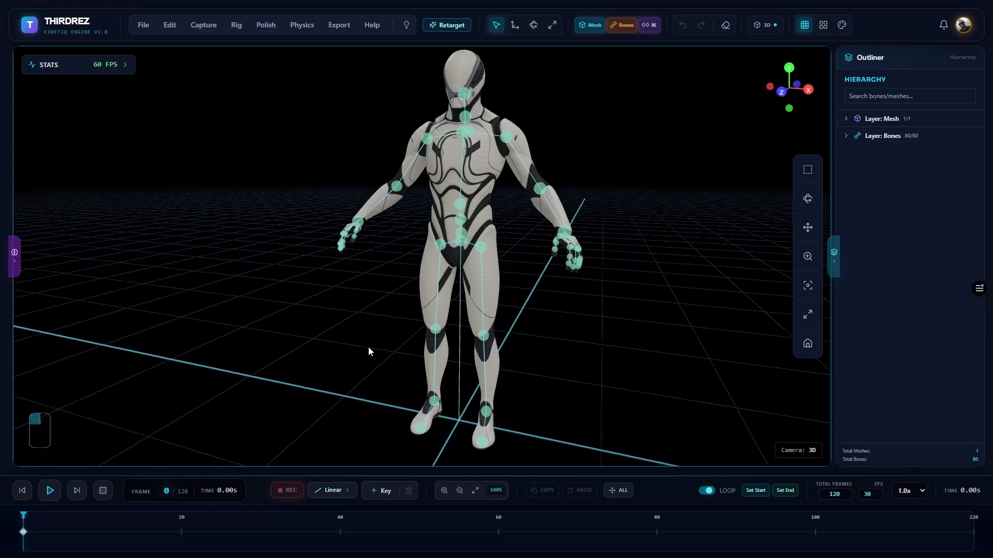
left_click_drag(548, 311, 703, 336)
left_click_drag(554, 323, 675, 336)
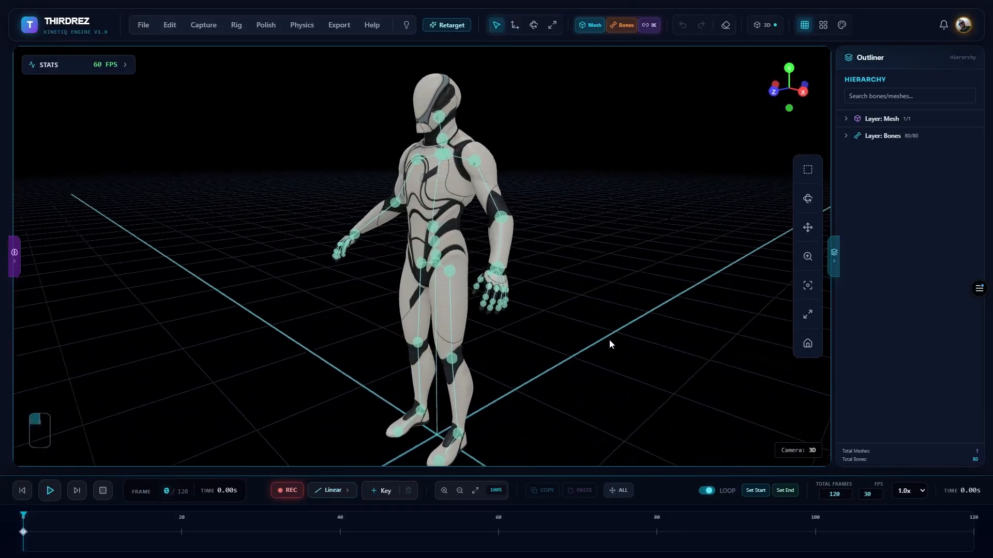
left_click_drag(609, 342, 656, 342)
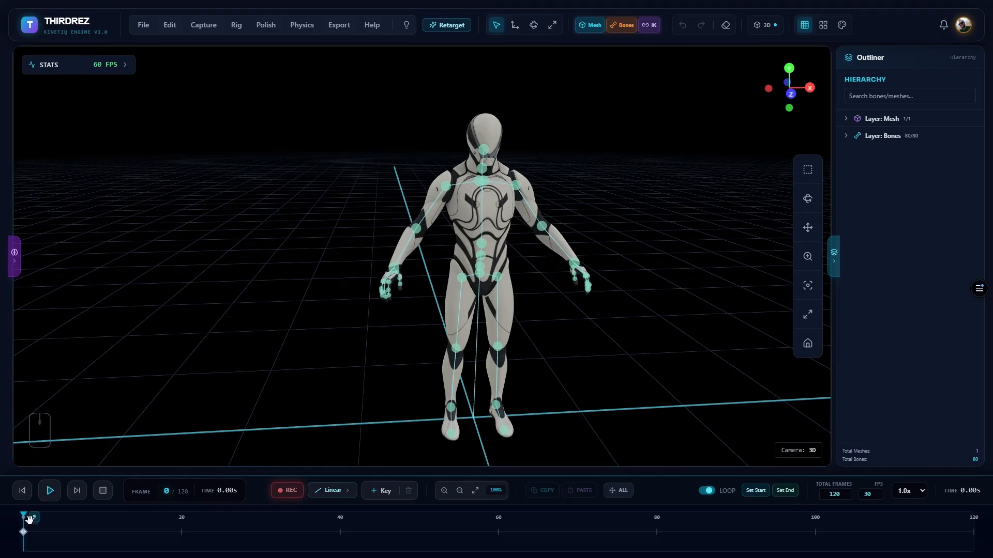
Step: At frame 20, move the avatar's left hand bone inward and slightly up so the hand sits in front of the hip
left_click_drag(29, 520, 181, 533)
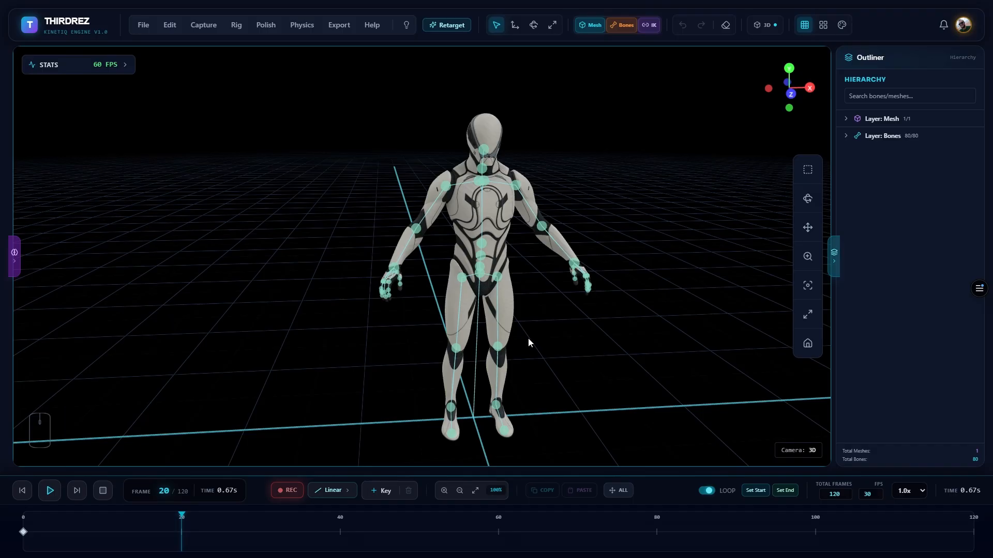
left_click_drag(531, 342, 541, 343)
right_click_drag(543, 337, 534, 340)
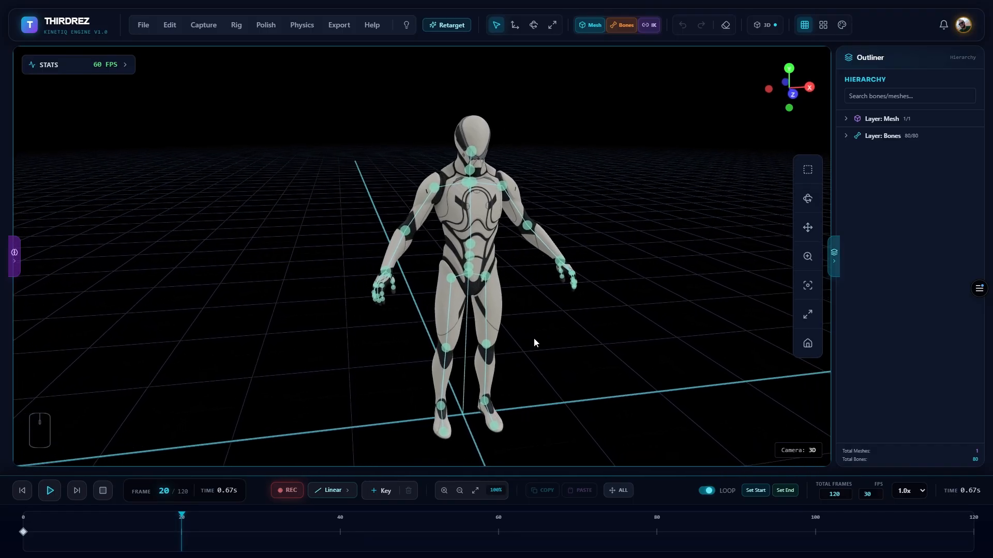
left_click_drag(541, 341, 553, 259)
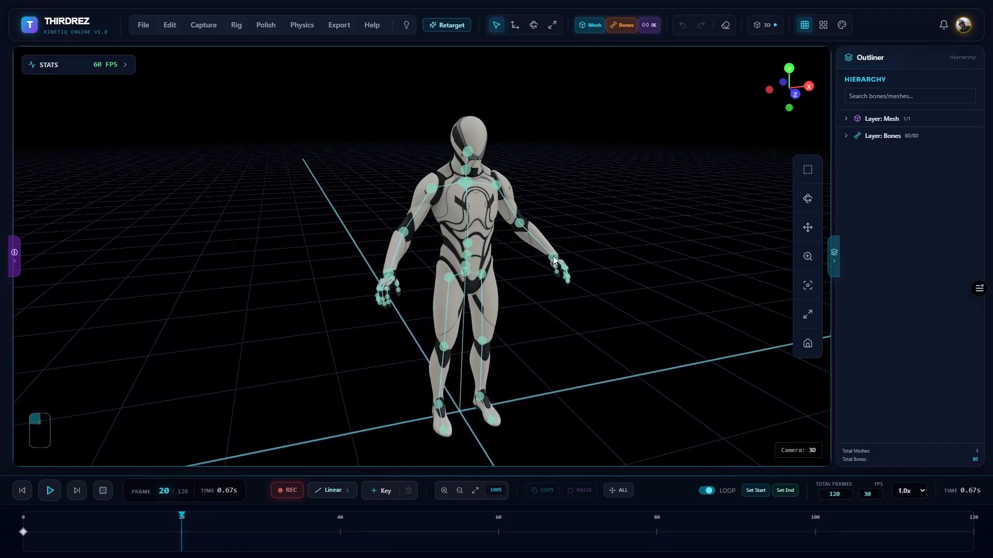
left_click(553, 258)
left_click_drag(566, 339, 532, 339)
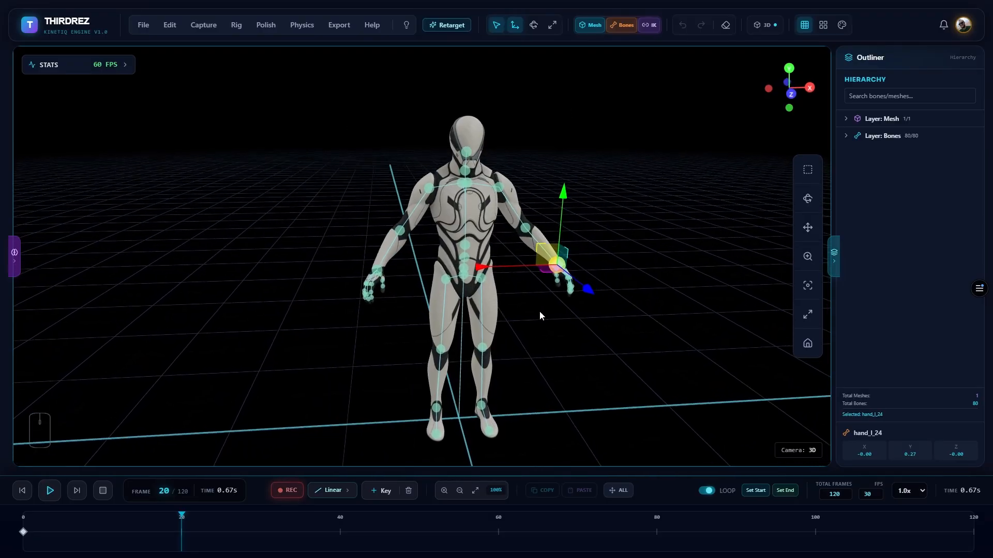
left_click_drag(555, 267, 518, 282)
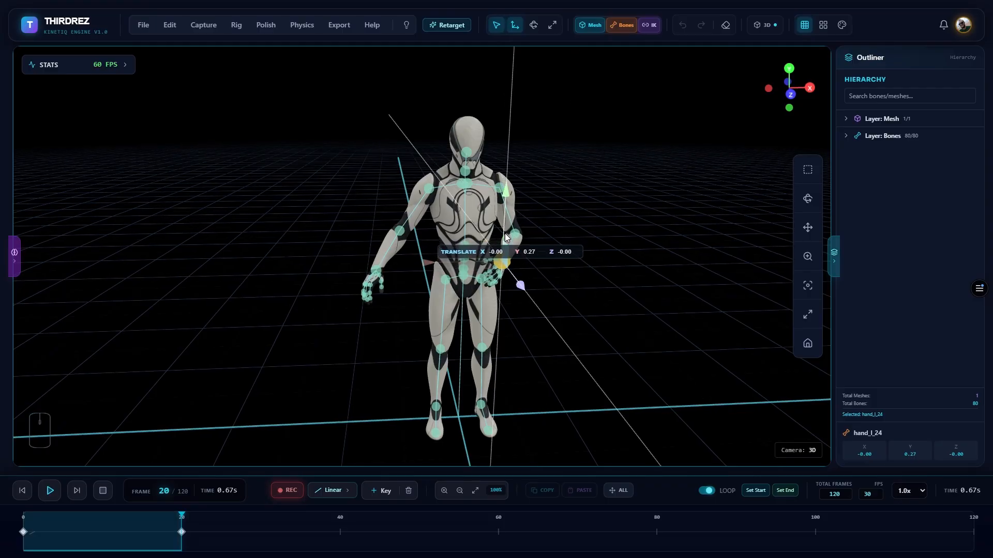
left_click_drag(505, 237, 504, 224)
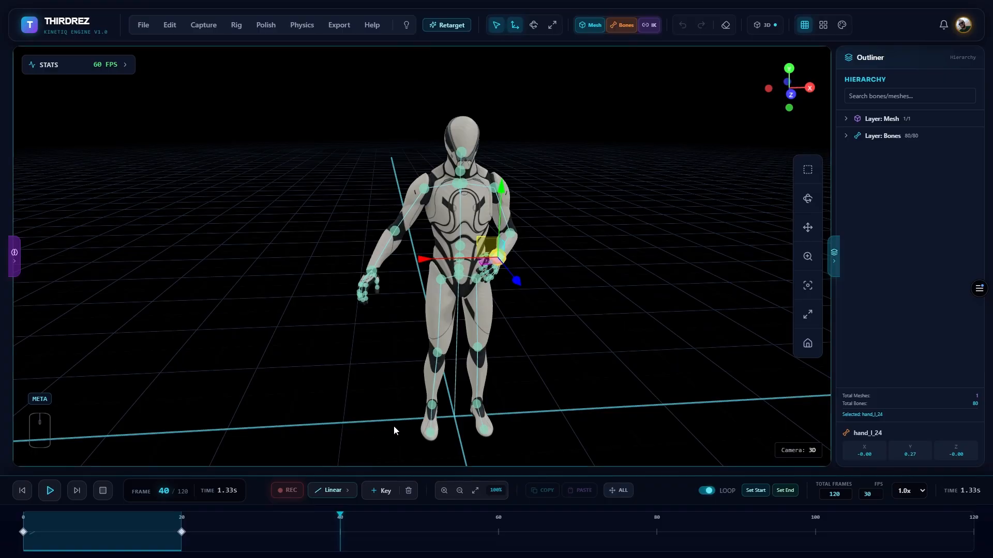
Step: At frame 40, raise the right foot bone so the right knee bends and the foot lifts off the ground
left_click(433, 411)
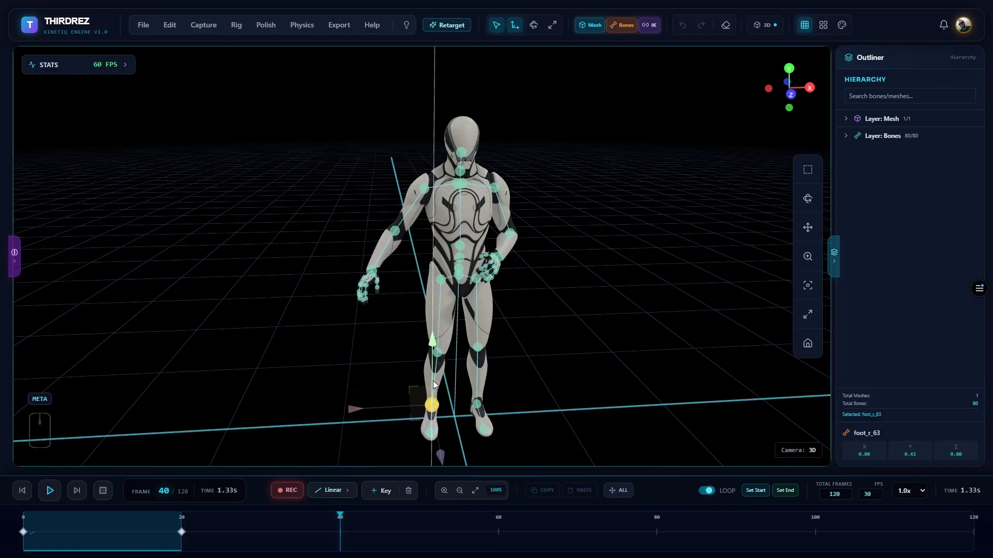
left_click_drag(432, 371, 433, 332)
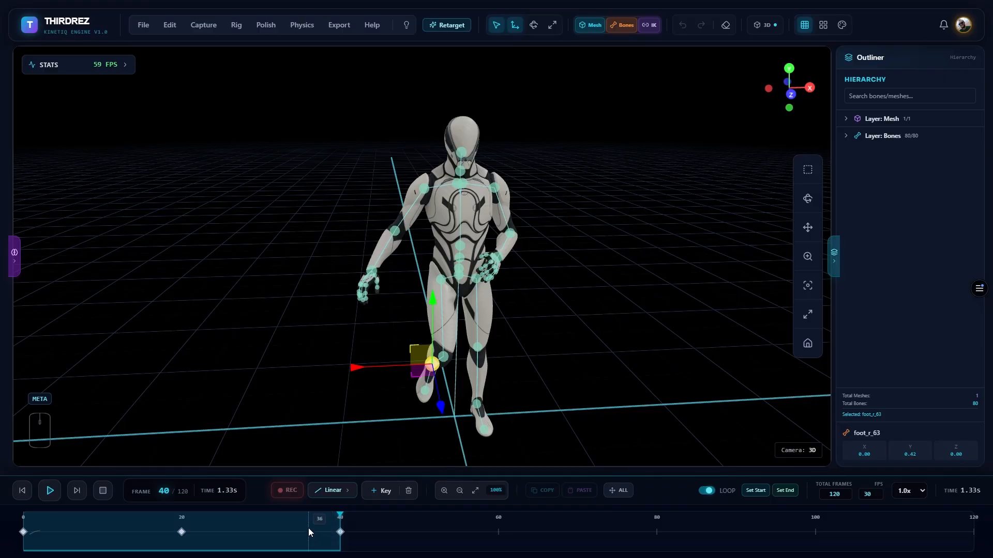
left_click_drag(525, 368, 451, 358)
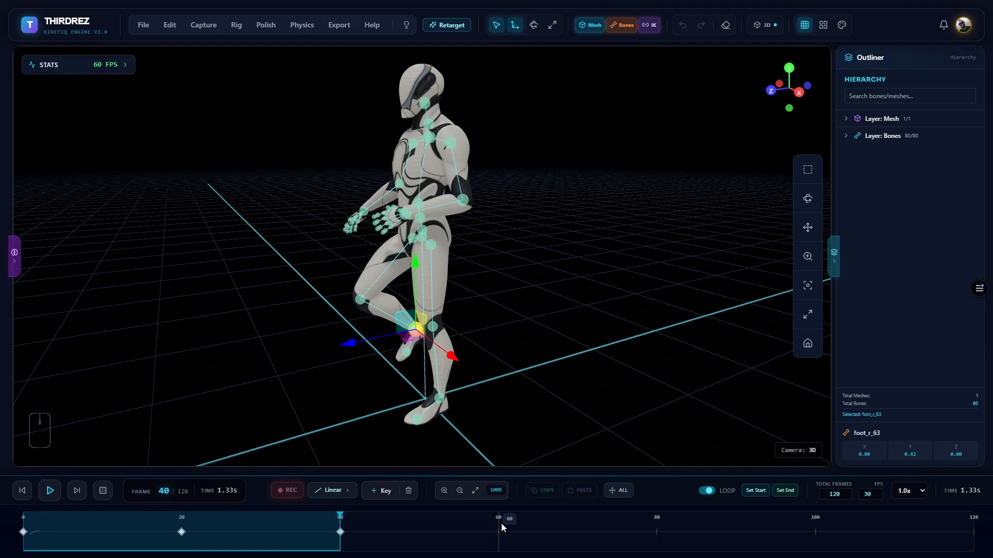
Step: At frame 60, rotate the lower neck bone to turn the head sideways and rotate the right upper arm to lift the elbow outward
left_click_drag(532, 356, 582, 347)
right_click_drag(583, 290, 581, 343)
left_click_drag(587, 313, 596, 301)
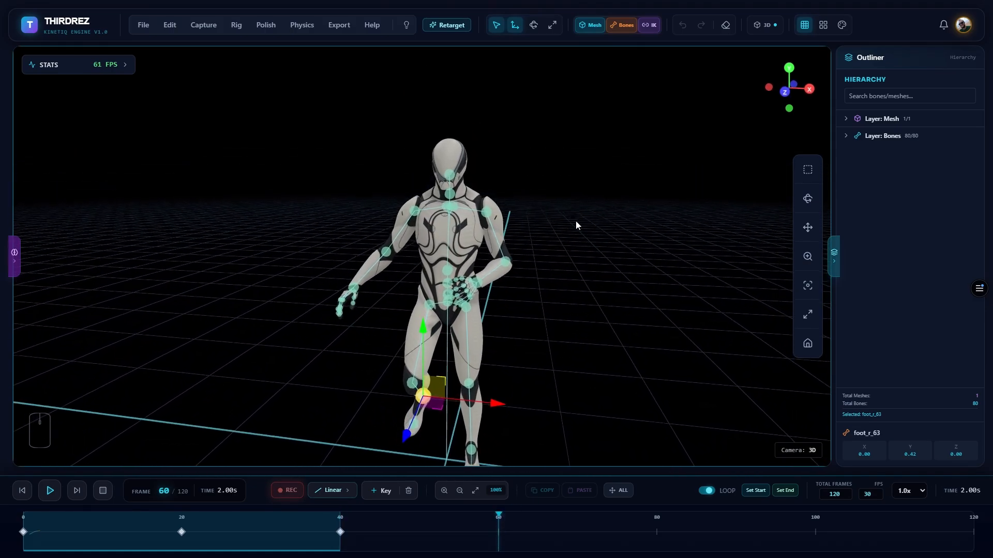
scroll(523, 189, "up", 2)
scroll(516, 172, "up", 2)
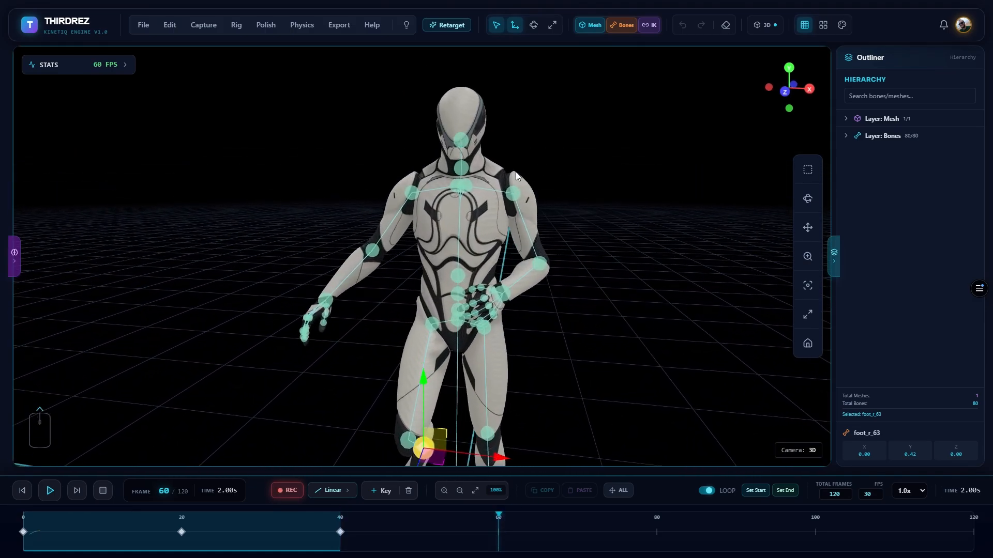
left_click(461, 170)
key("e")
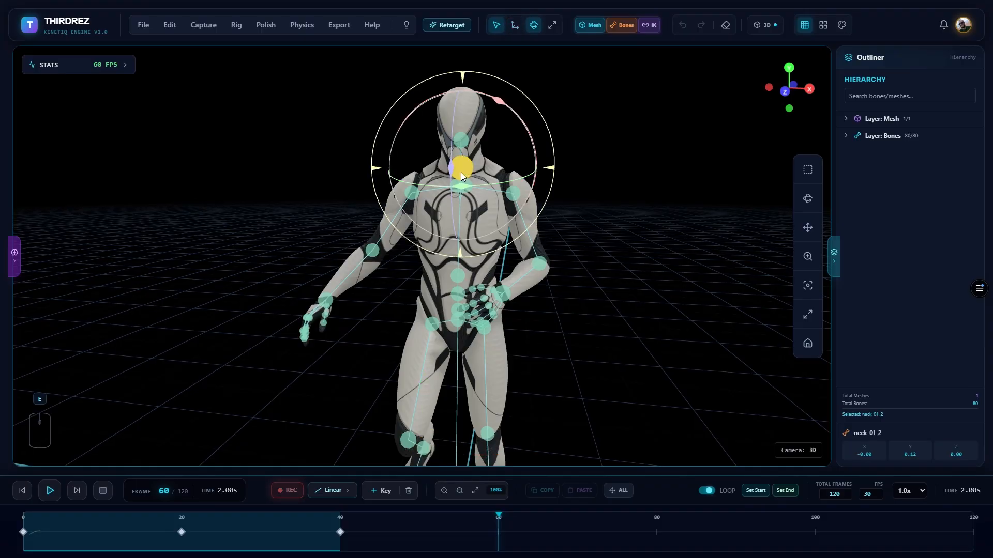
left_click(515, 28)
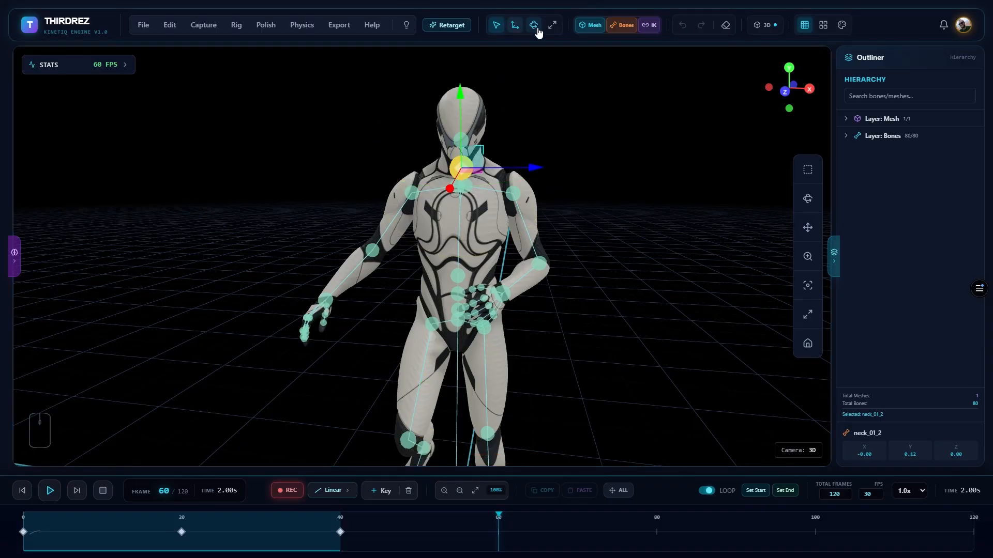
left_click(534, 26)
key("e")
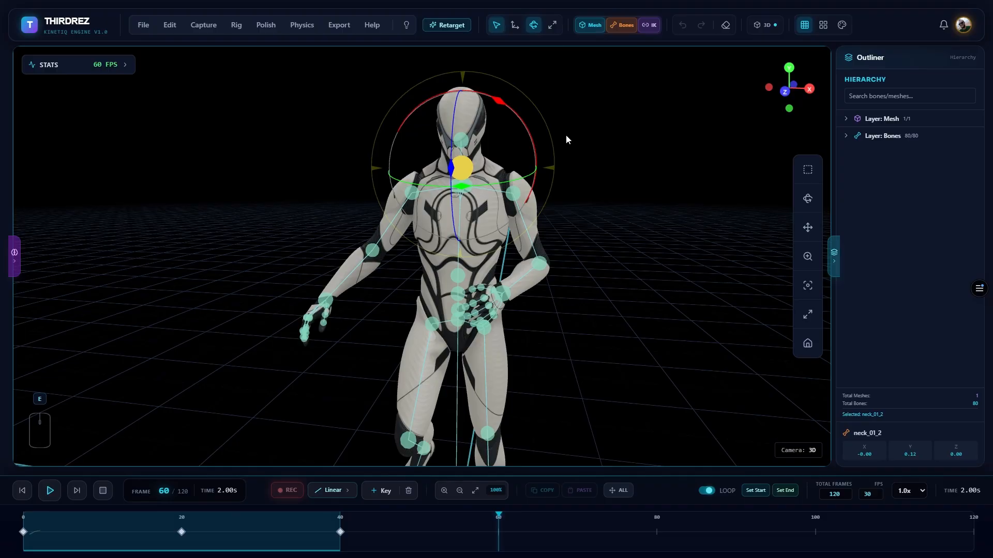
scroll(485, 165, "up", 3)
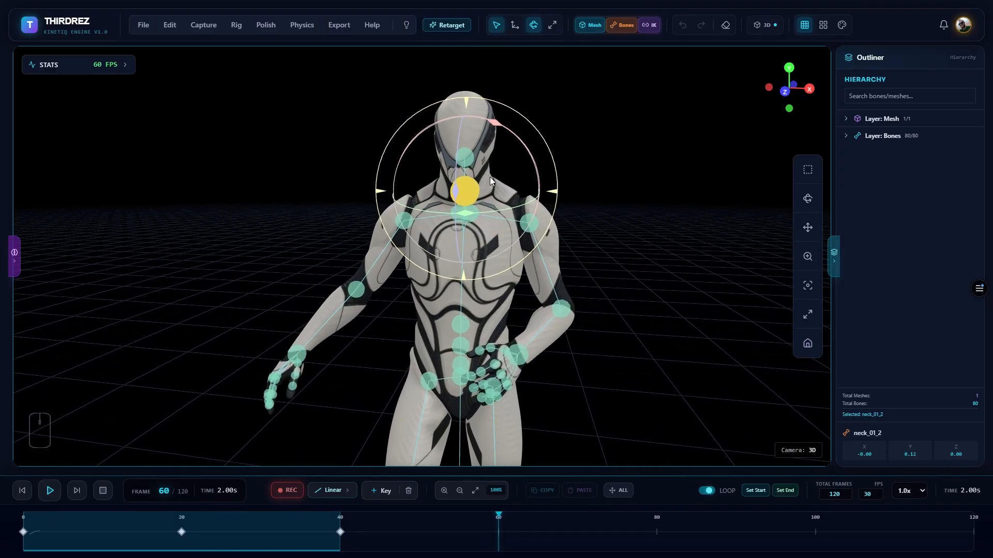
mouse_move(489, 177)
left_mouse_down()
mouse_move(507, 203)
mouse_move(505, 182)
mouse_move(507, 193)
mouse_move(482, 193)
left_mouse_up()
left_click(405, 225)
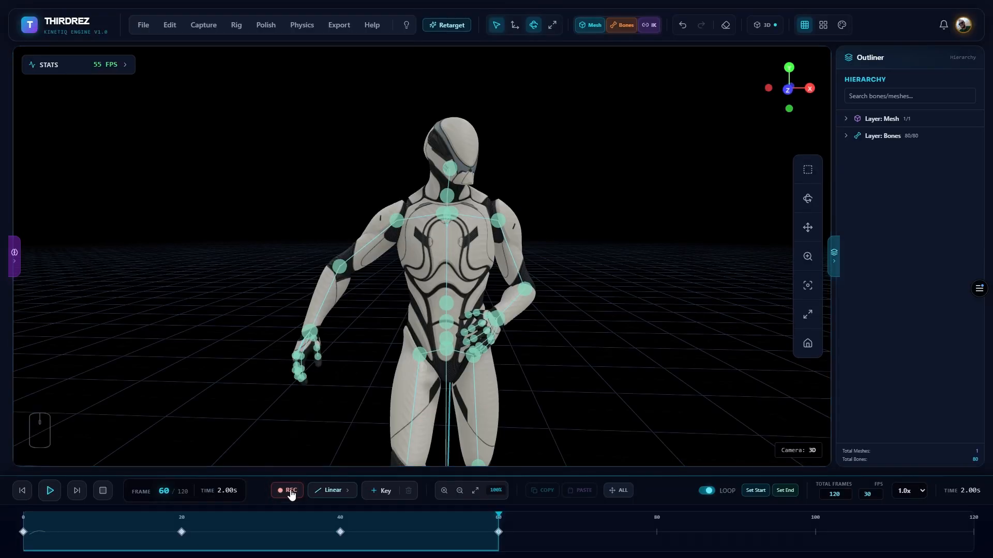
Step: Turn off keyframe recording and play the animation back from the first frame
left_click(23, 495)
key("space")
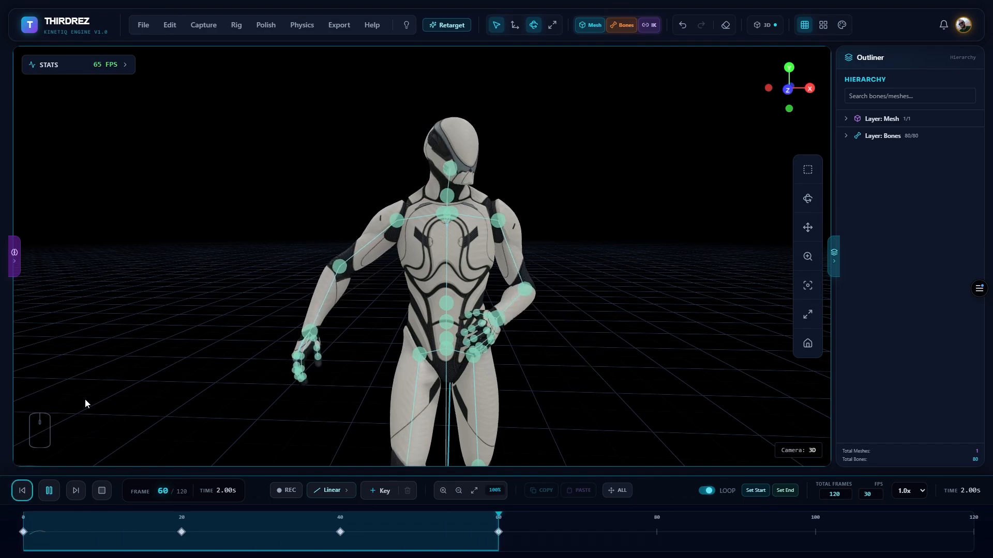
left_click(48, 491)
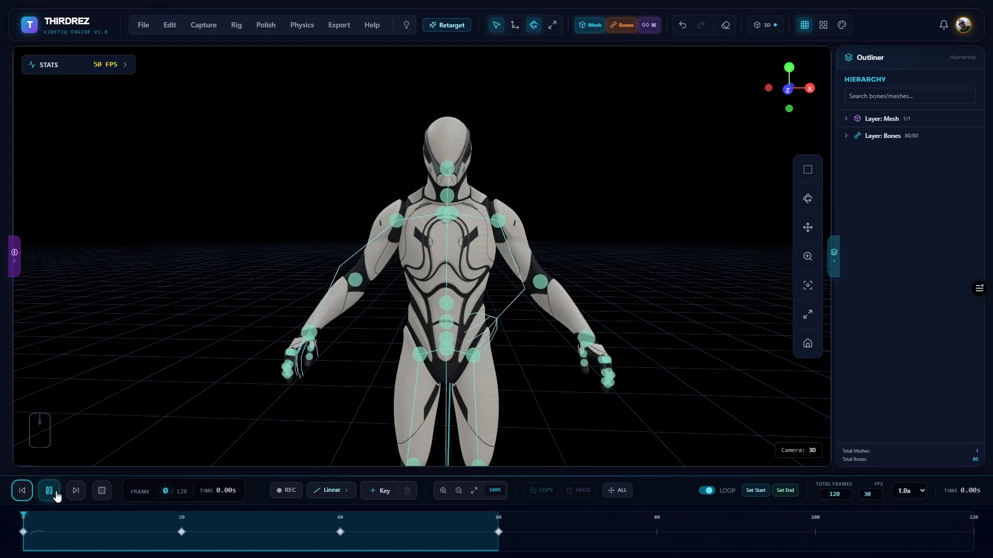
left_click(22, 491)
left_click(54, 495)
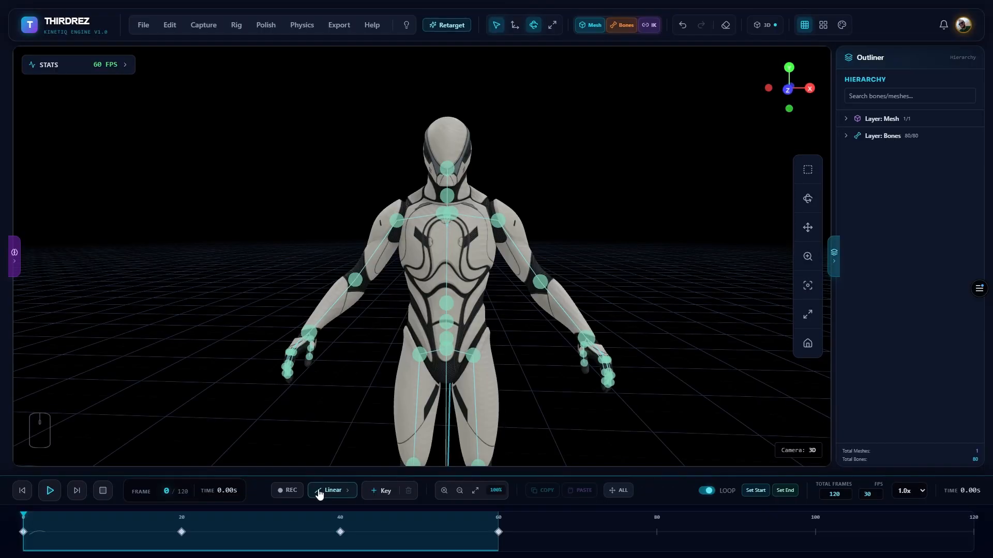
Step: Choose Linear as the keyframe interpolation and play the animation from frame 0
left_click(330, 497)
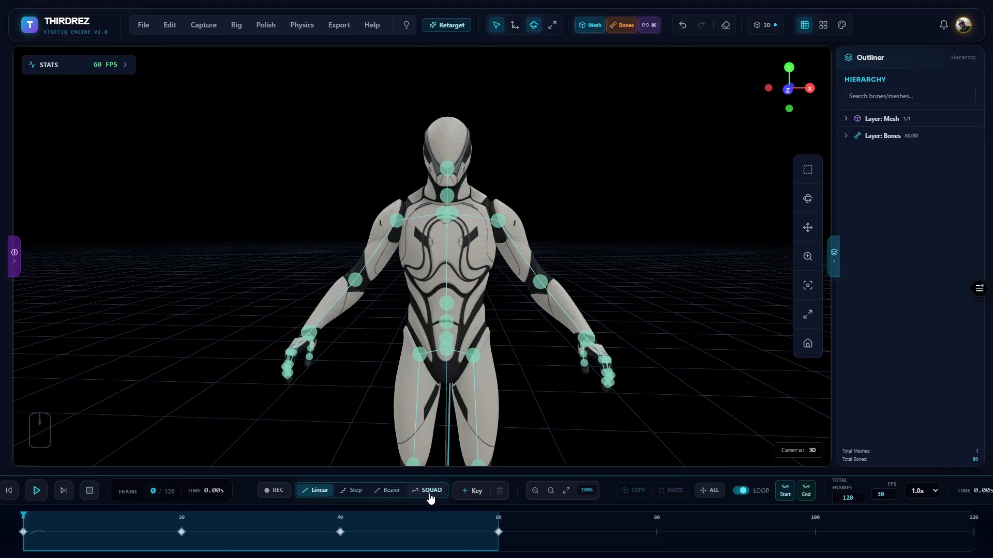
left_click(320, 492)
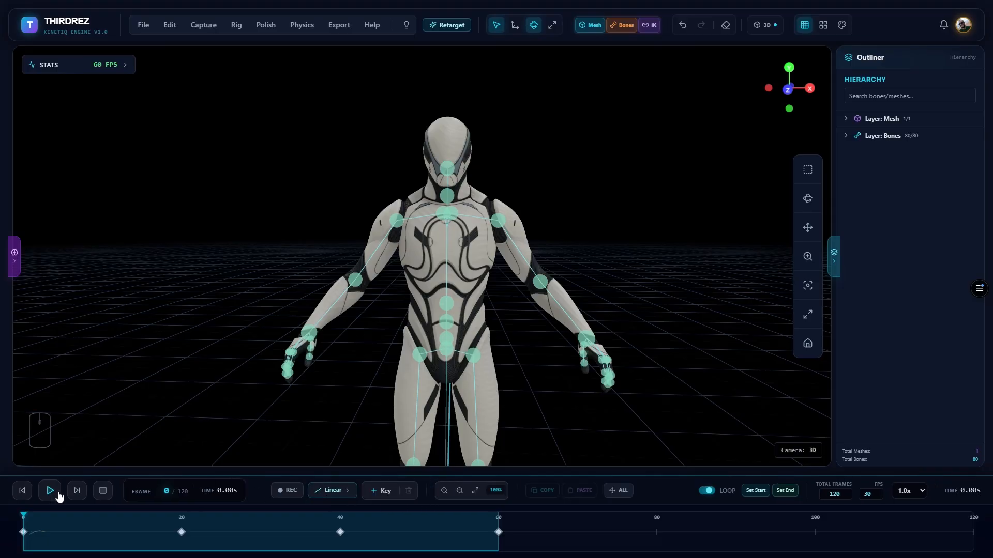
left_click(58, 497)
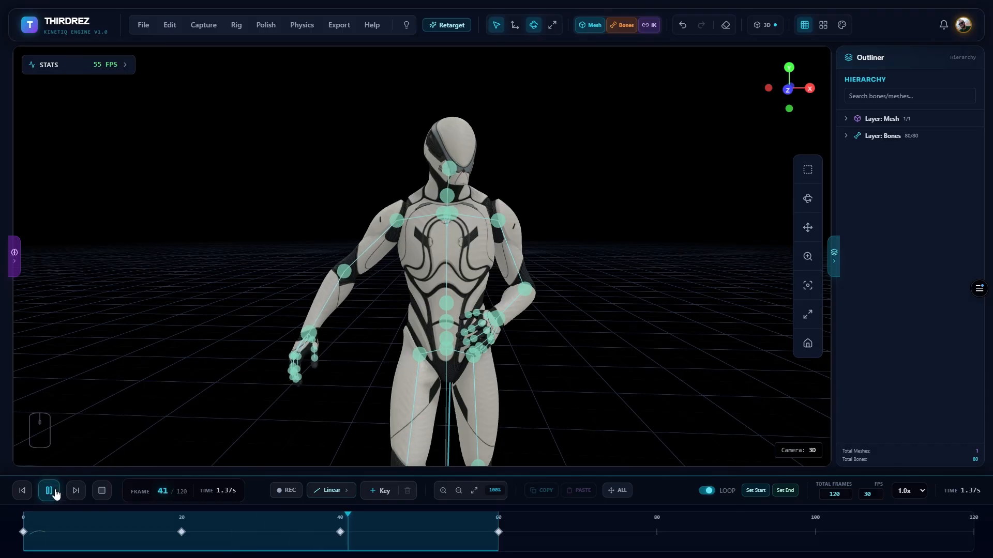
Step: Switch the keyframe interpolation to Step and play the animation back from the first frame
left_click(338, 494)
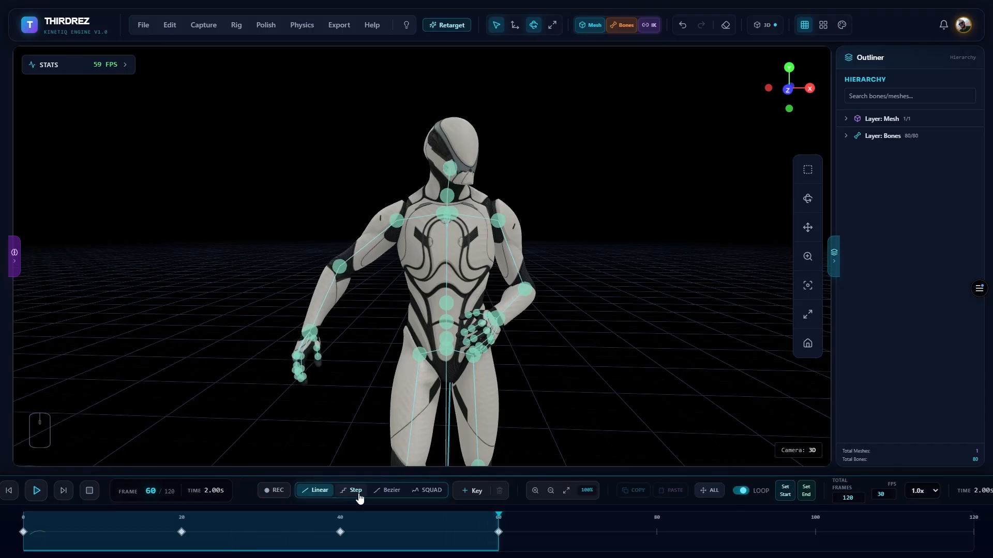
left_click(354, 491)
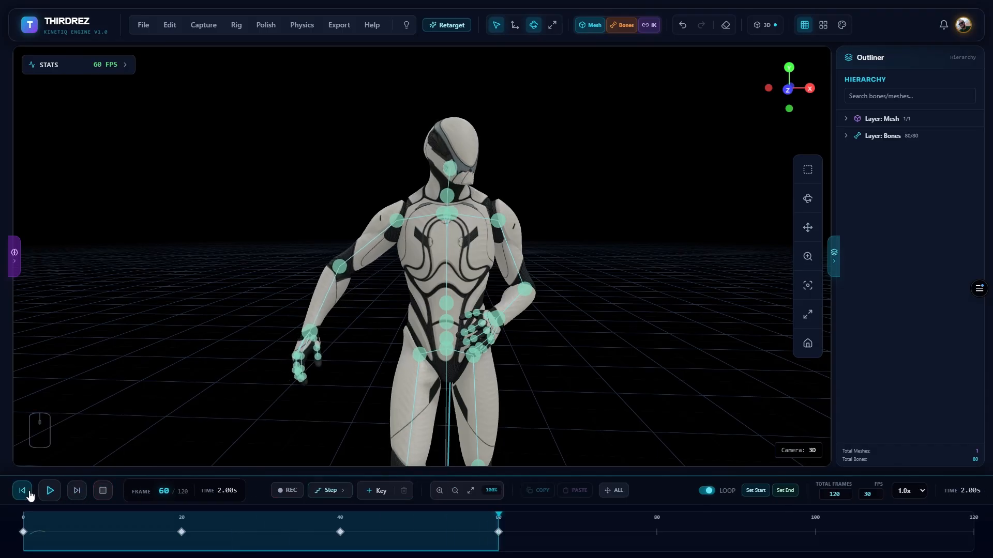
left_click(22, 491)
left_click(50, 492)
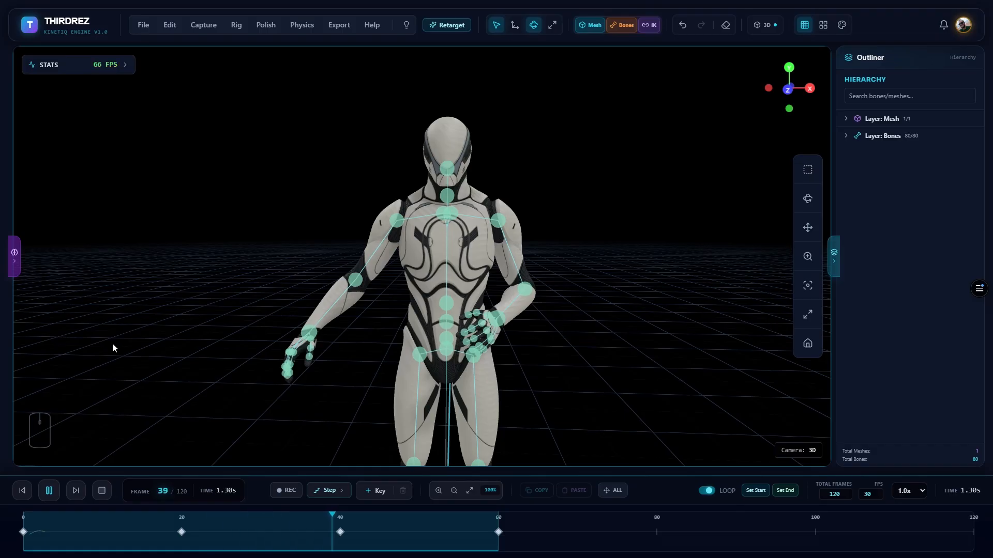
left_click(49, 491)
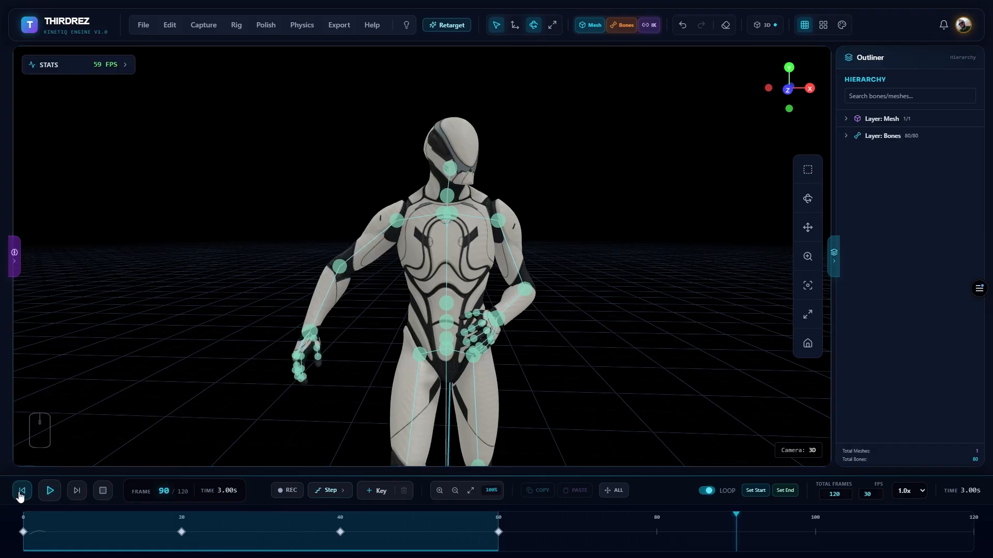
Step: Switch the keyframe interpolation to Bezier, play the animation from the first frame and pause it
left_click(20, 497)
left_click(331, 491)
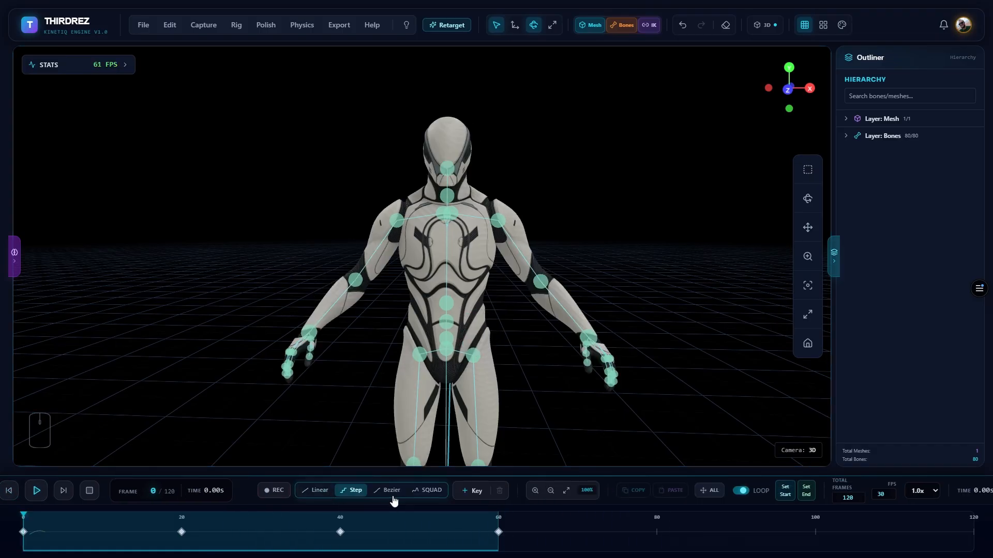
left_click(393, 497)
left_click(50, 491)
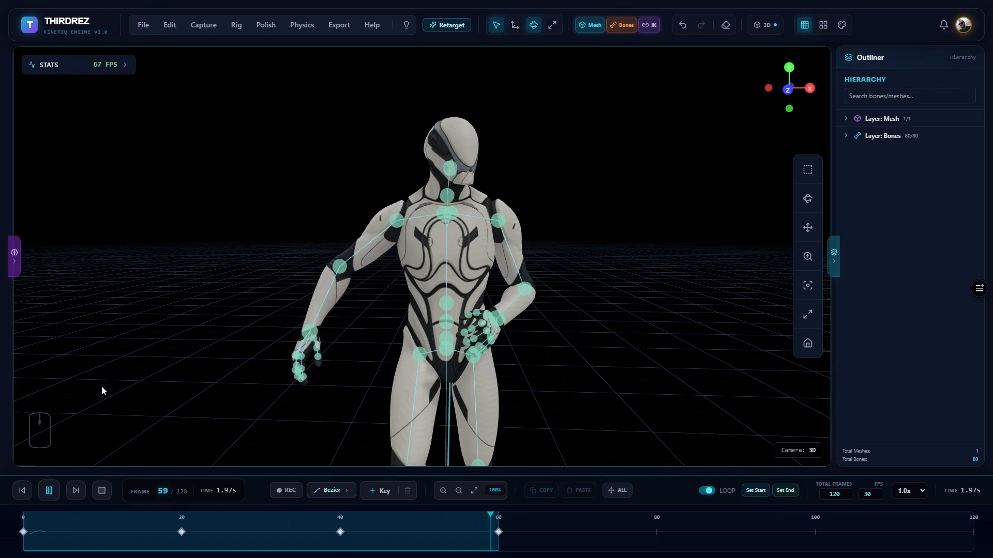
left_click(49, 491)
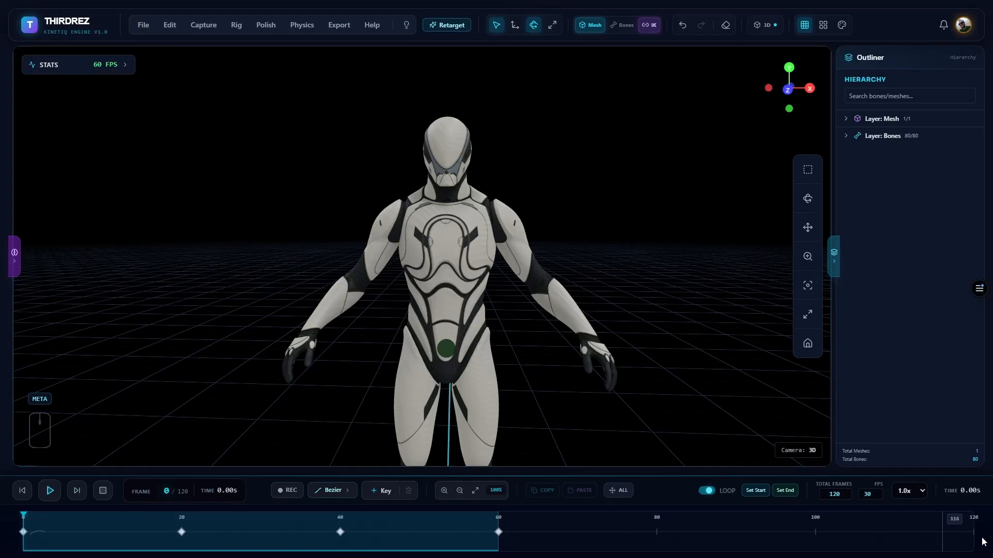
Step: Examine the Loop Fixer's fix methods and blend duration, and close it without applying a fix
left_click(265, 25)
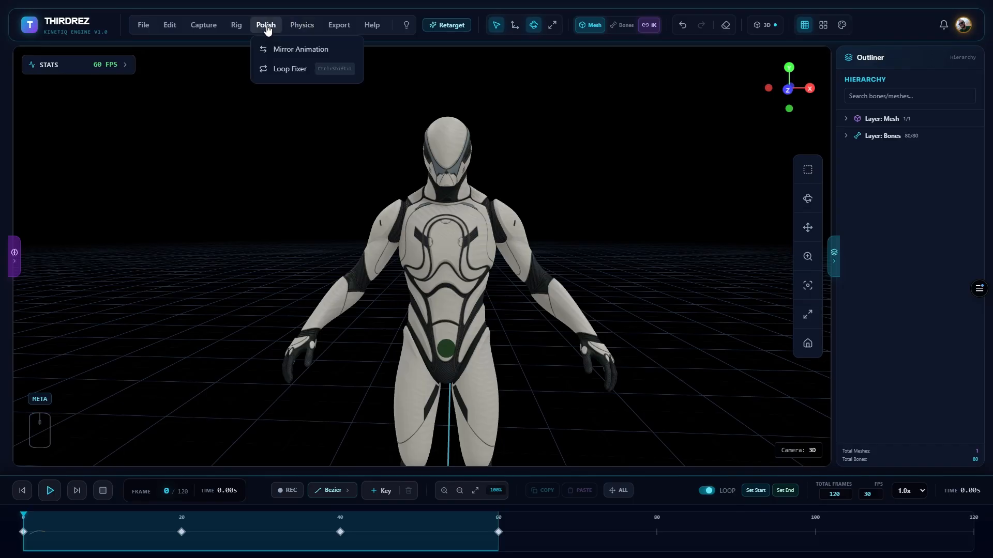
left_click(290, 69)
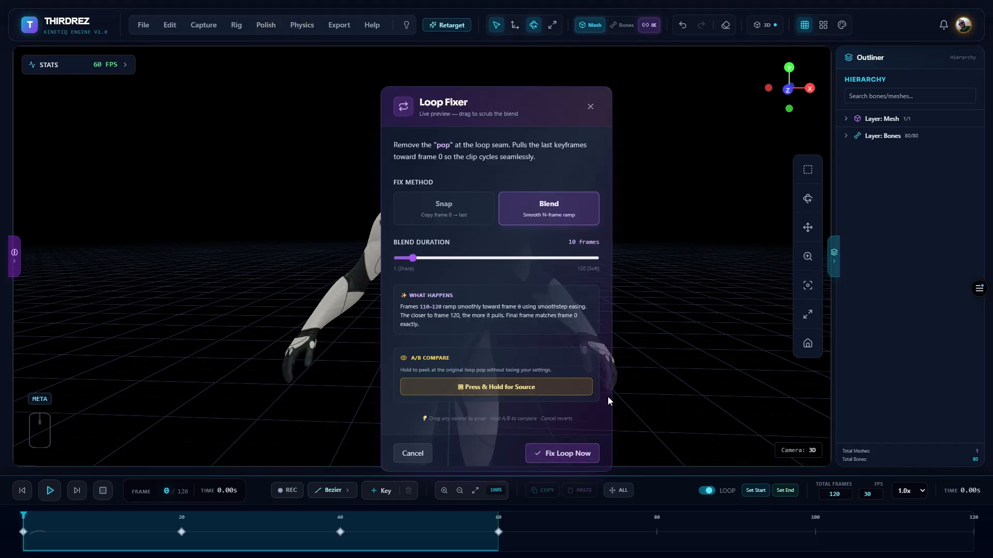
left_click(591, 107)
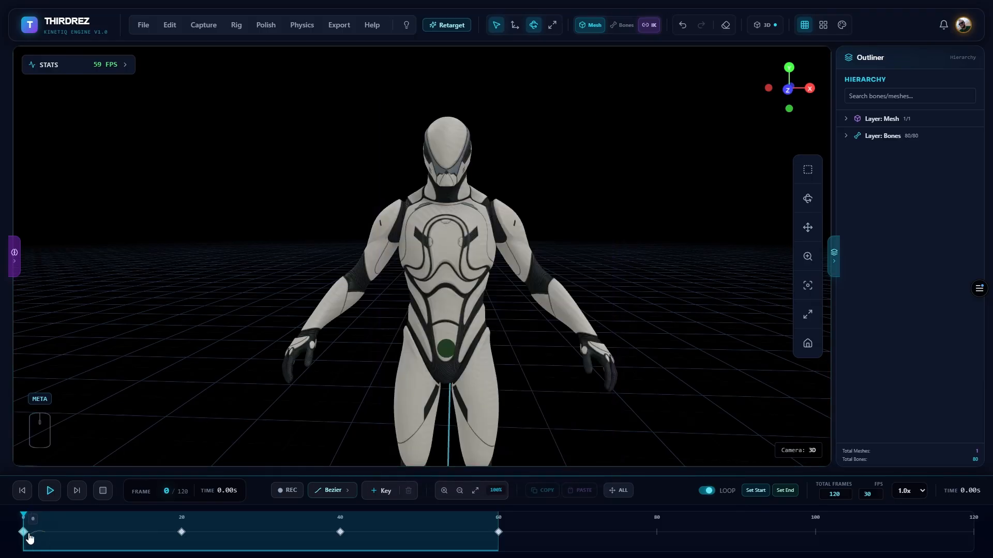
Step: Copy the frame 0 keyframe, paste it at frame 120, and play the animation from the first frame
left_click(24, 532)
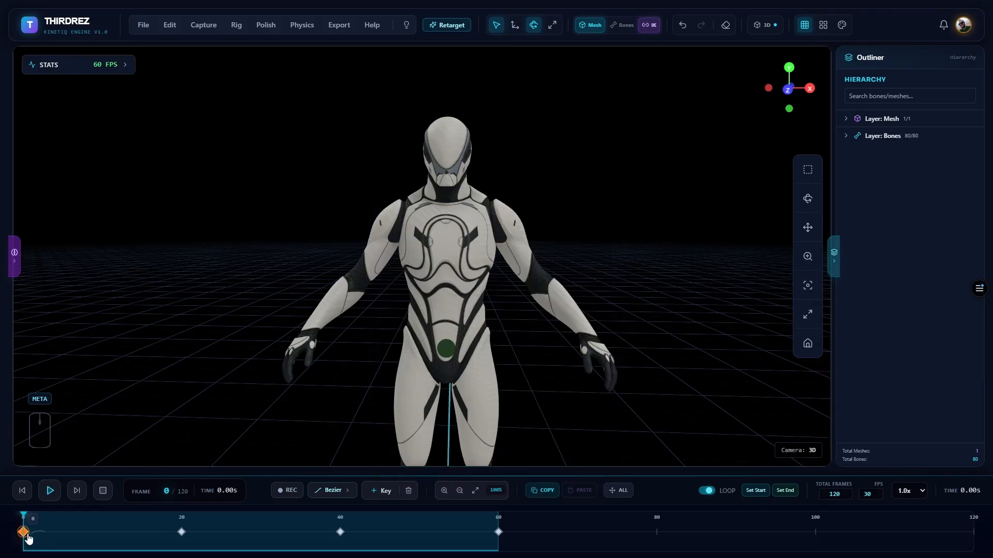
left_click(546, 495)
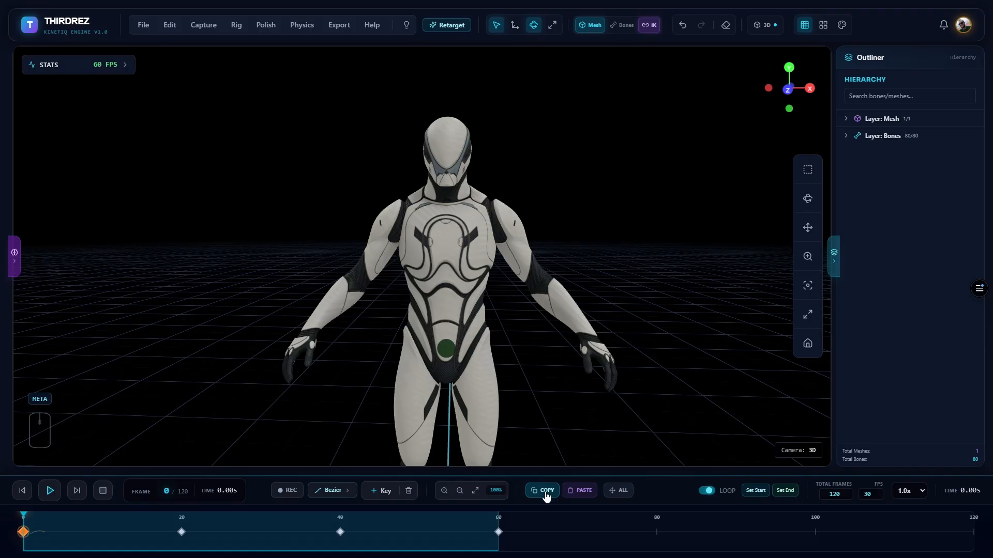
left_click(971, 539)
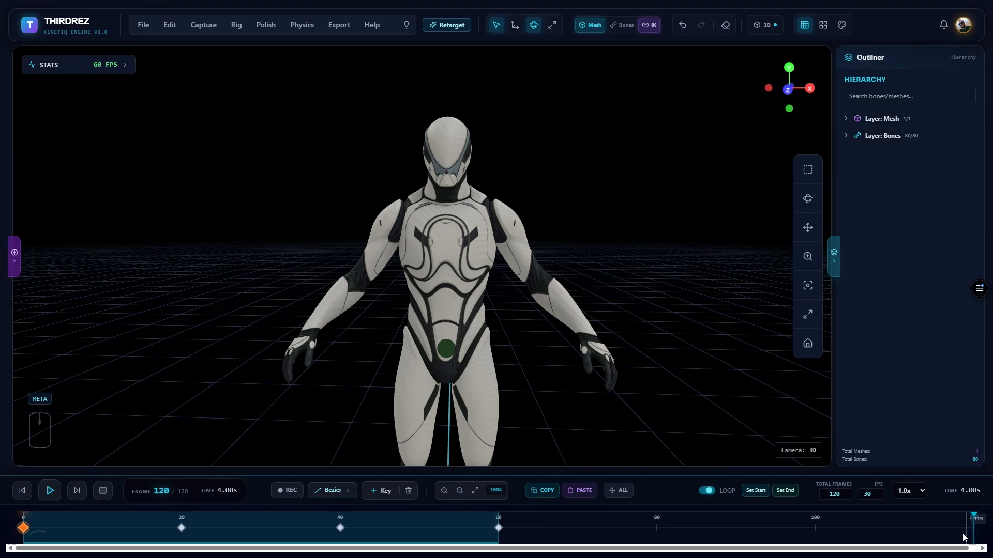
left_click(581, 490)
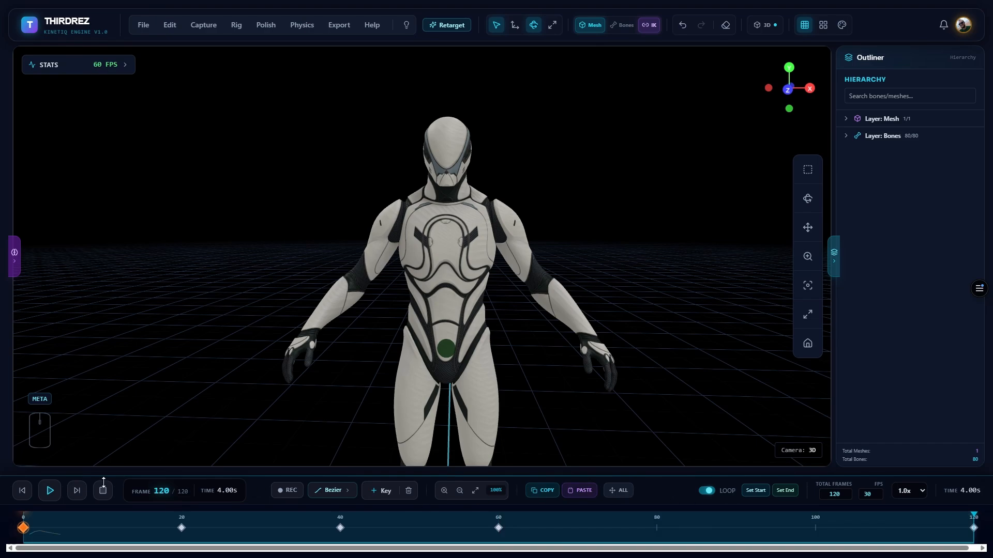
left_click(32, 496)
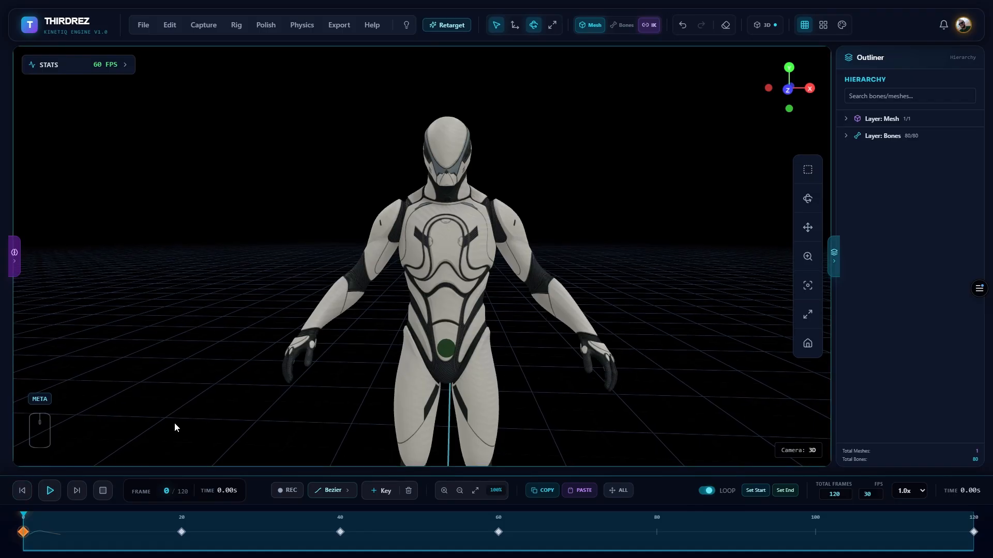
left_click(51, 491)
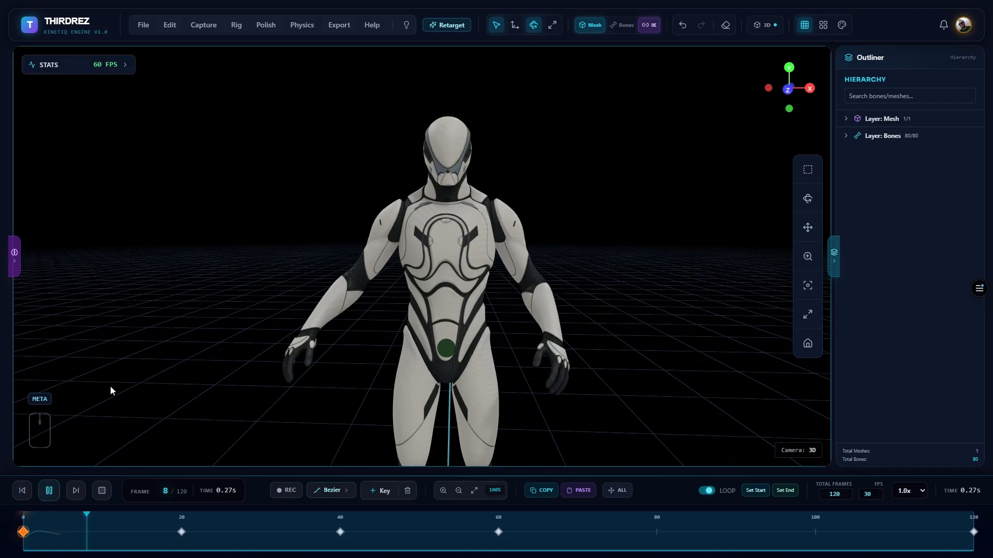